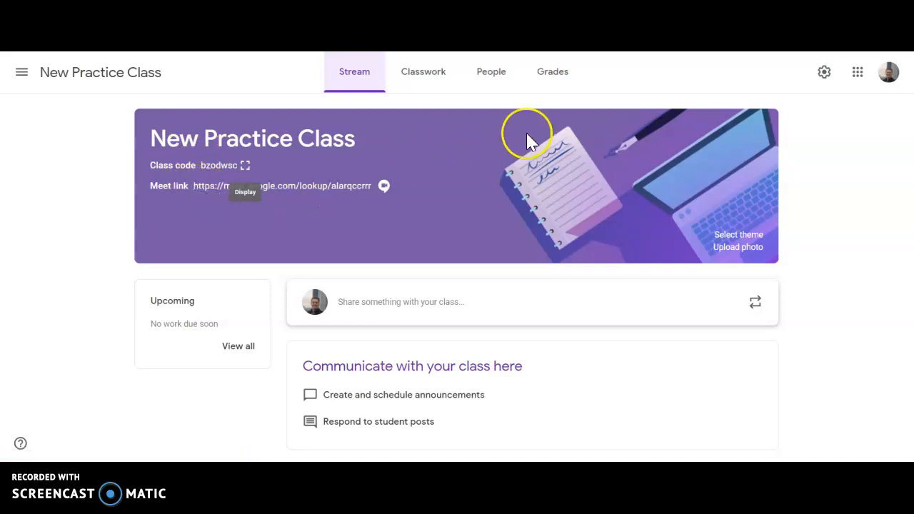
# Change the class theme to the breakfast image (img_breakfast.jpg) from the General gallery.
pyautogui.click(759, 238)
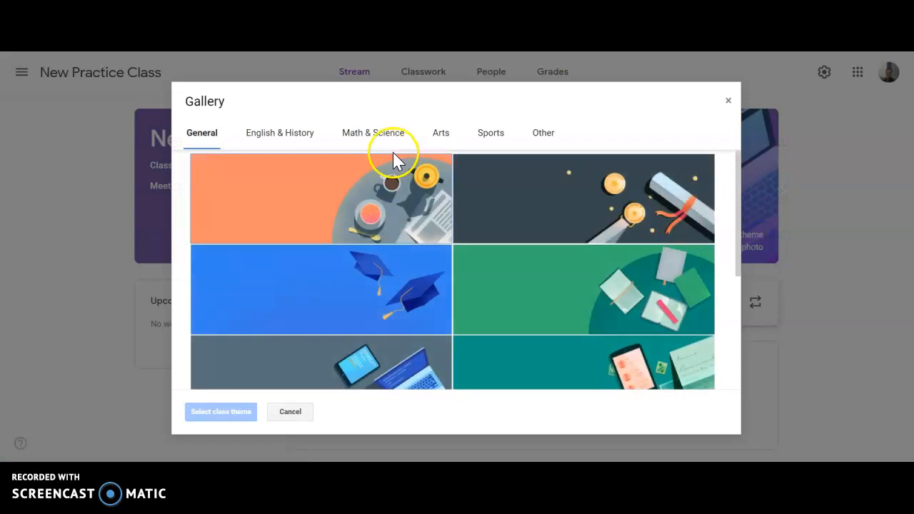
pyautogui.click(368, 139)
pyautogui.click(442, 142)
pyautogui.click(401, 207)
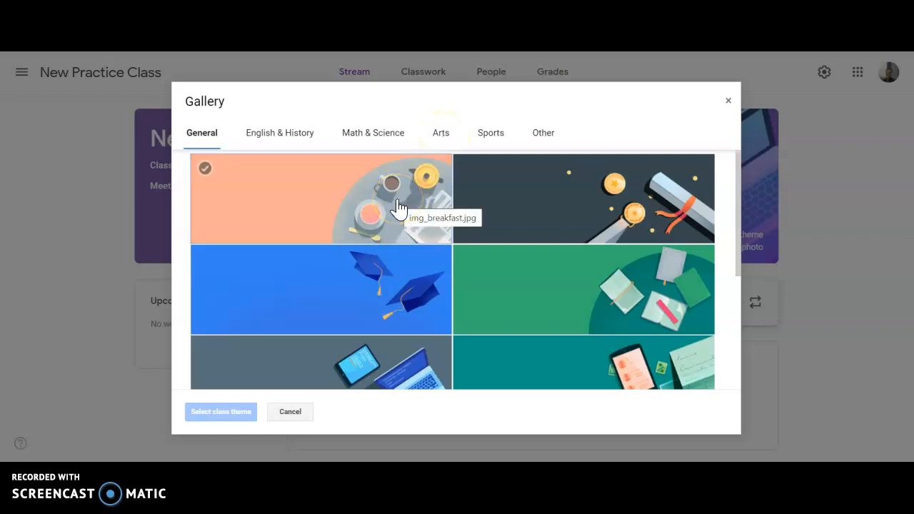
pyautogui.click(398, 207)
pyautogui.click(230, 414)
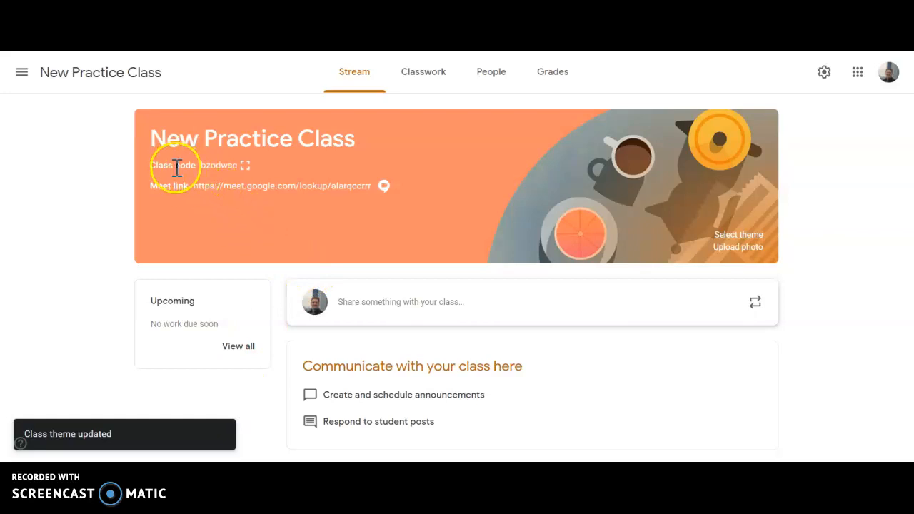
# Display the class code enlarged and in full screen, and return to the class stream.
pyautogui.click(245, 166)
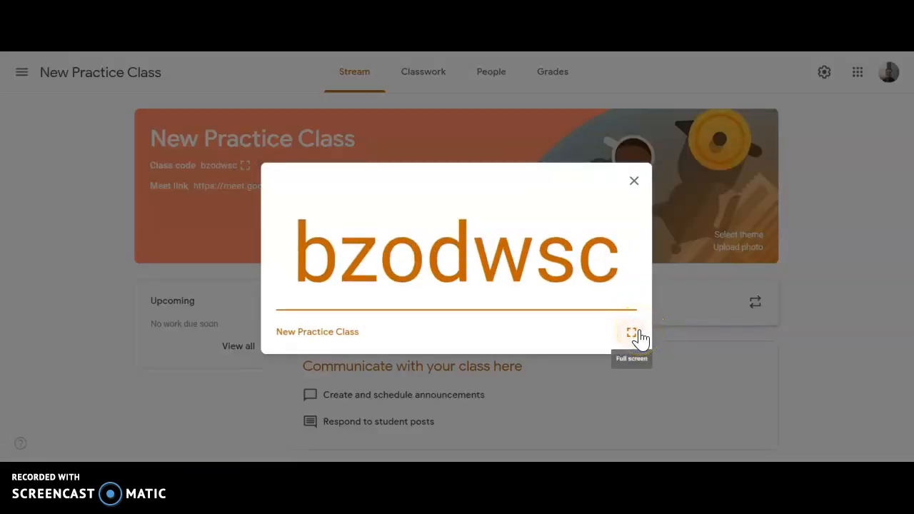
pyautogui.click(632, 333)
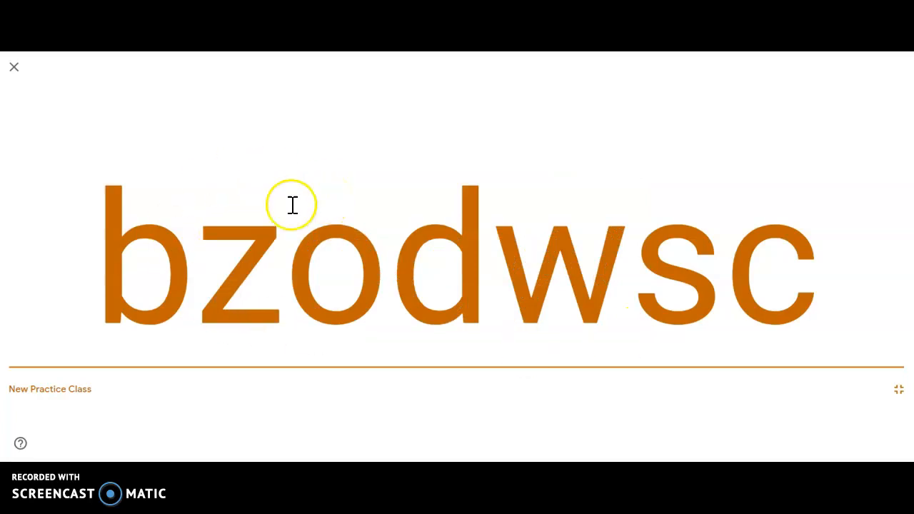
pyautogui.click(13, 67)
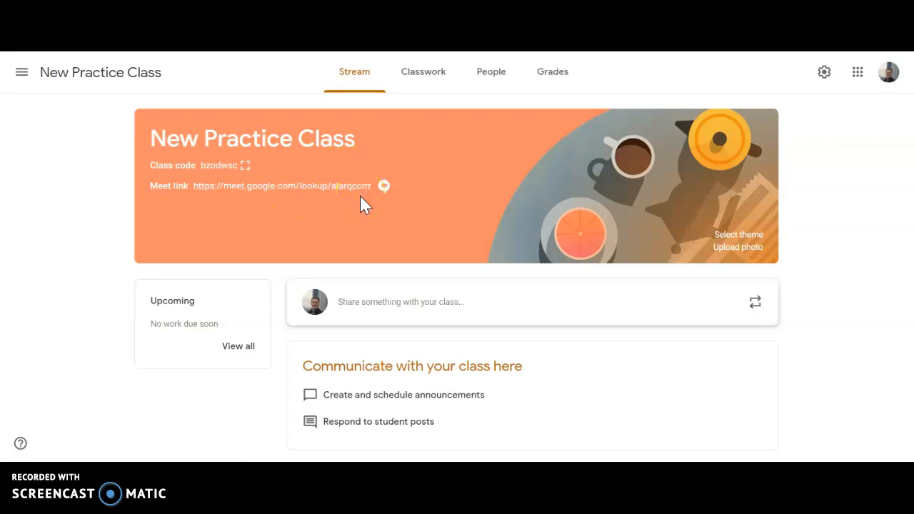
# In the class settings, hide the Meet link from students, reset the link and save the changes.
pyautogui.click(827, 76)
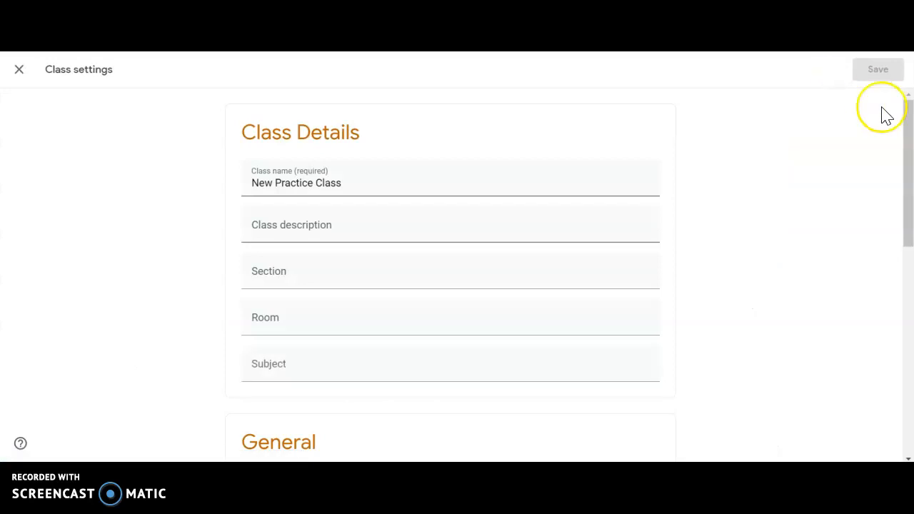
pyautogui.scroll(-3, 881, 112)
pyautogui.scroll(-3, 537, 286)
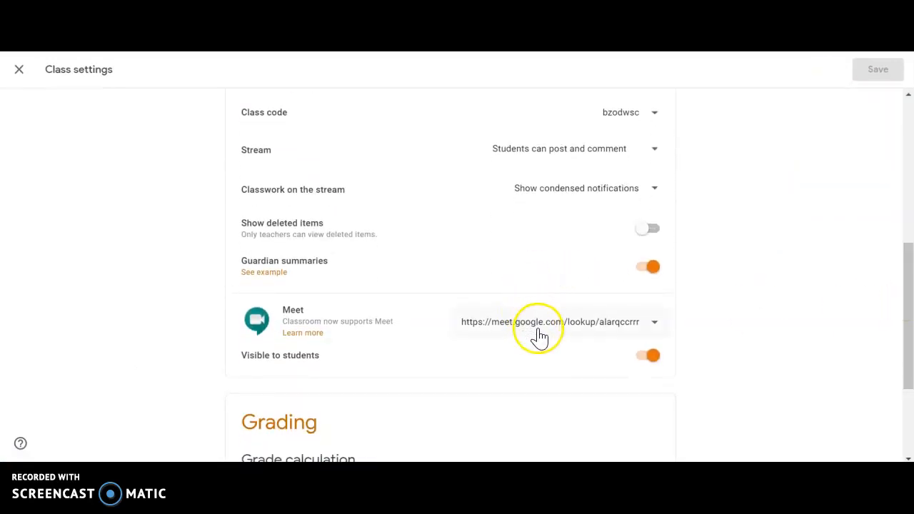
pyautogui.click(642, 368)
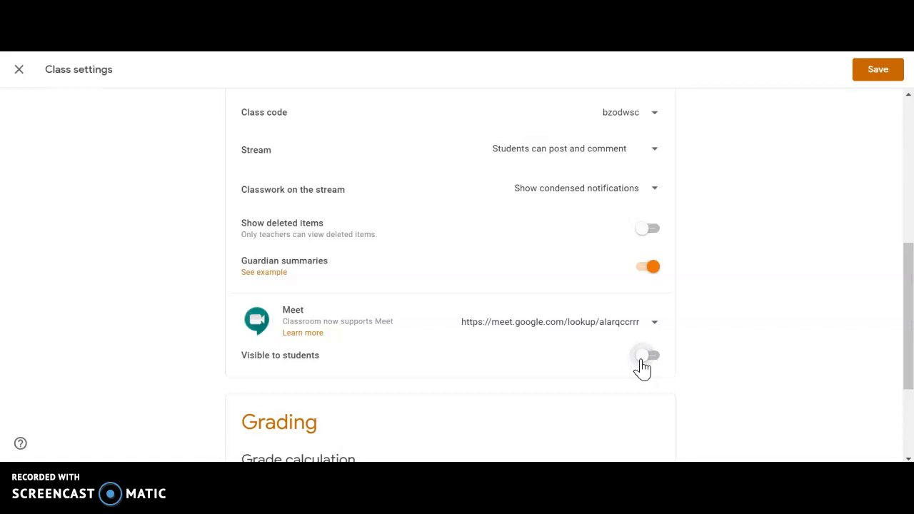
pyautogui.click(604, 333)
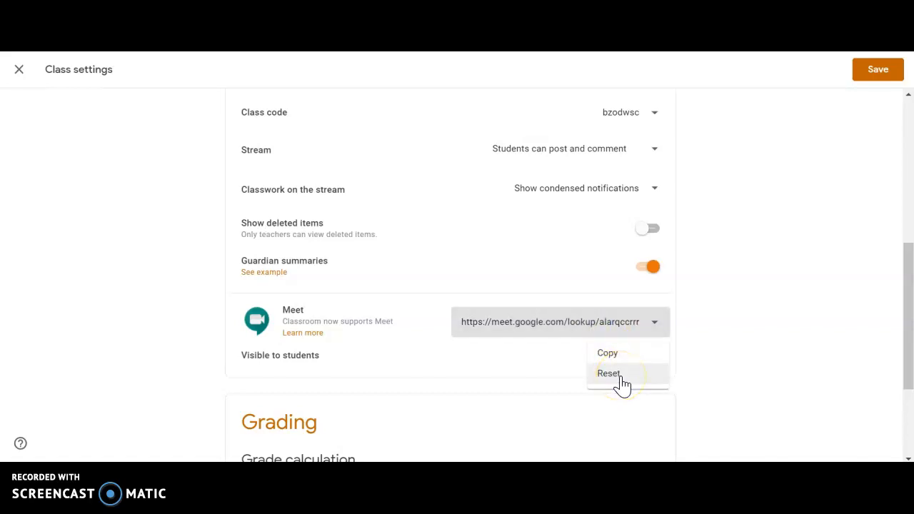
pyautogui.click(620, 378)
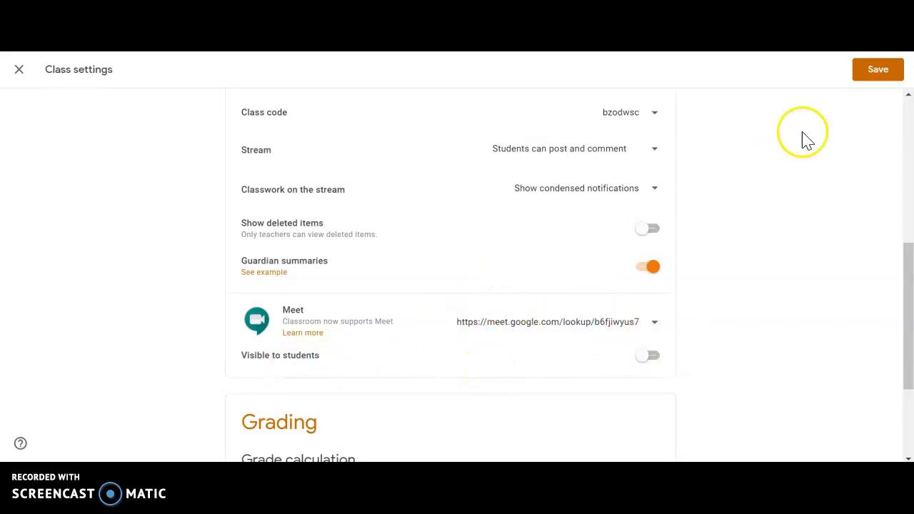
pyautogui.click(872, 76)
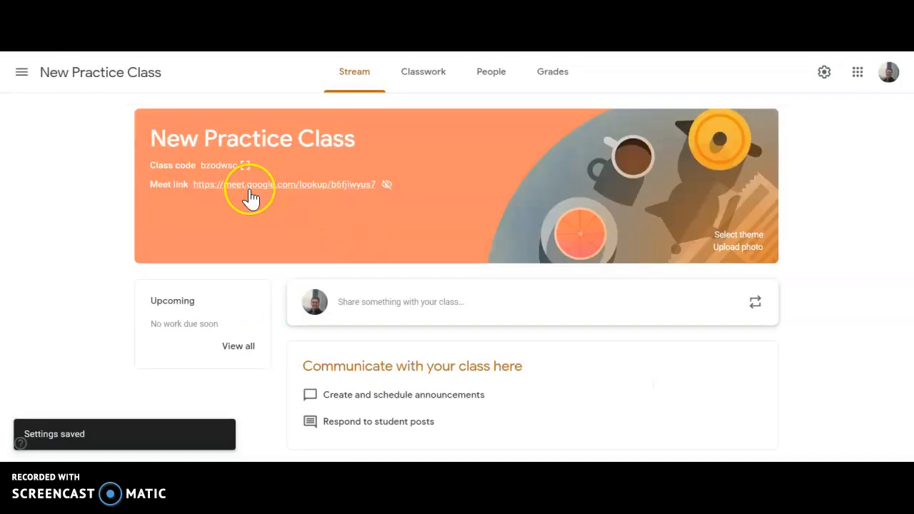
pyautogui.moveTo(392, 189)
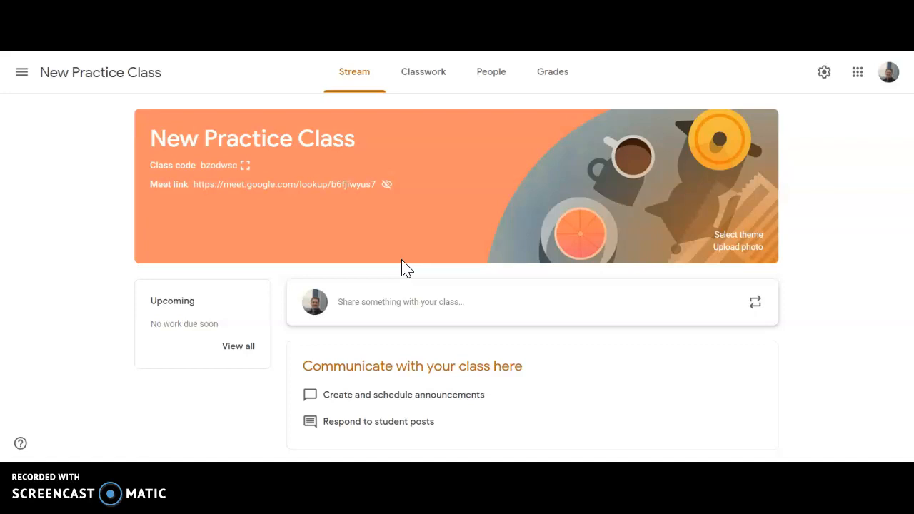
# Reuse the THE DIGITAL TOOLBOX post from LITERATURE 8-Period 1 as an announcement, with new copies of all attachments.
pyautogui.click(402, 307)
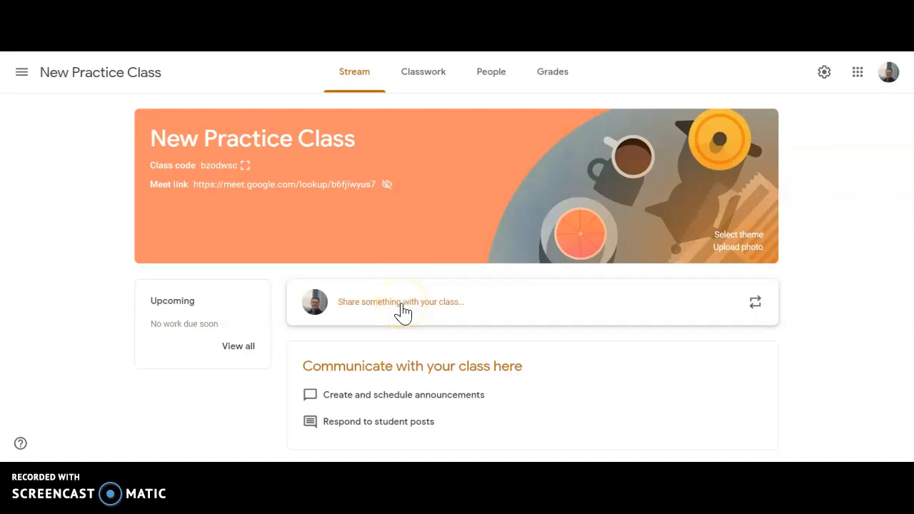
pyautogui.click(755, 304)
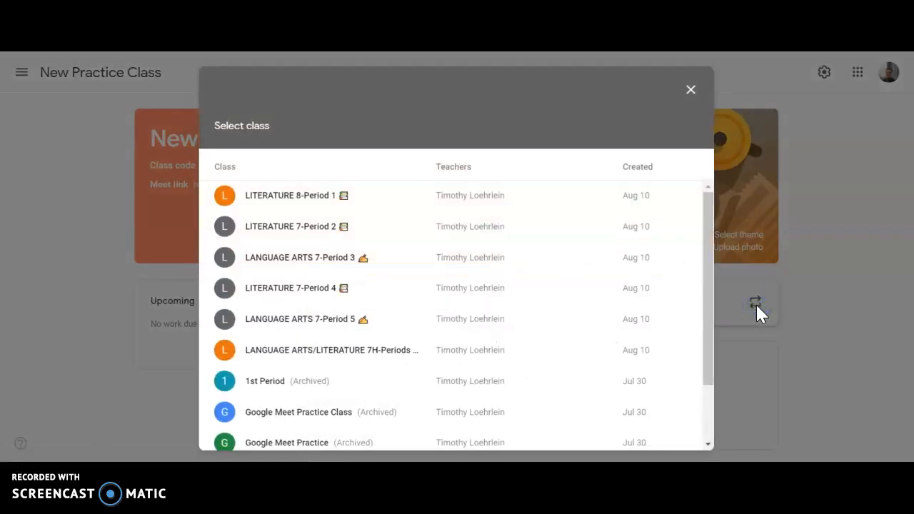
pyautogui.click(305, 203)
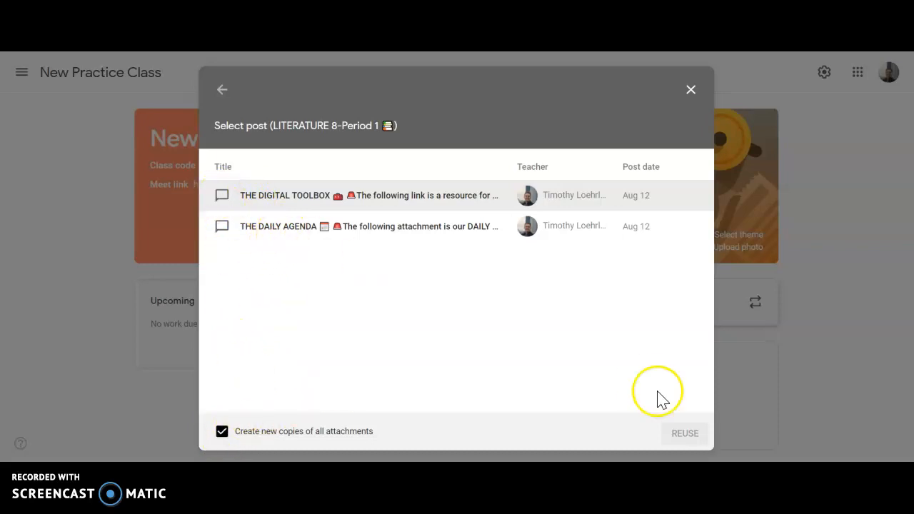
pyautogui.click(271, 193)
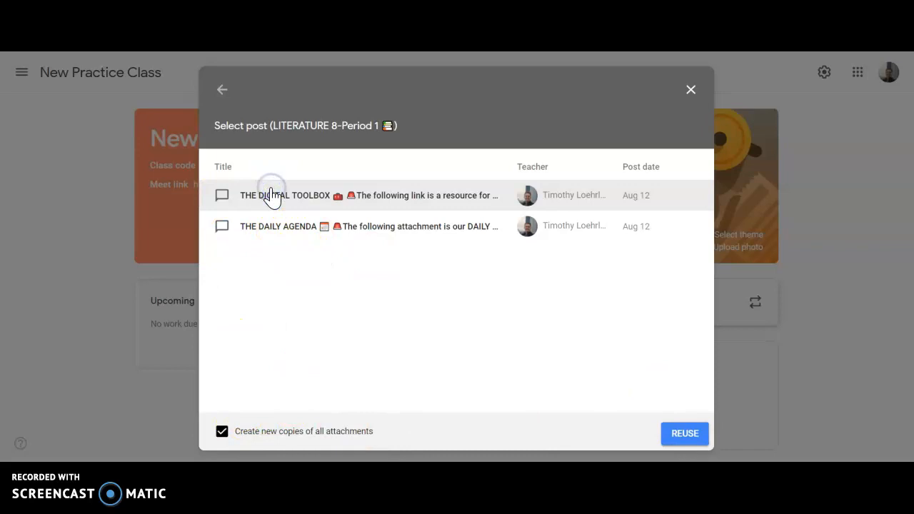
pyautogui.click(688, 438)
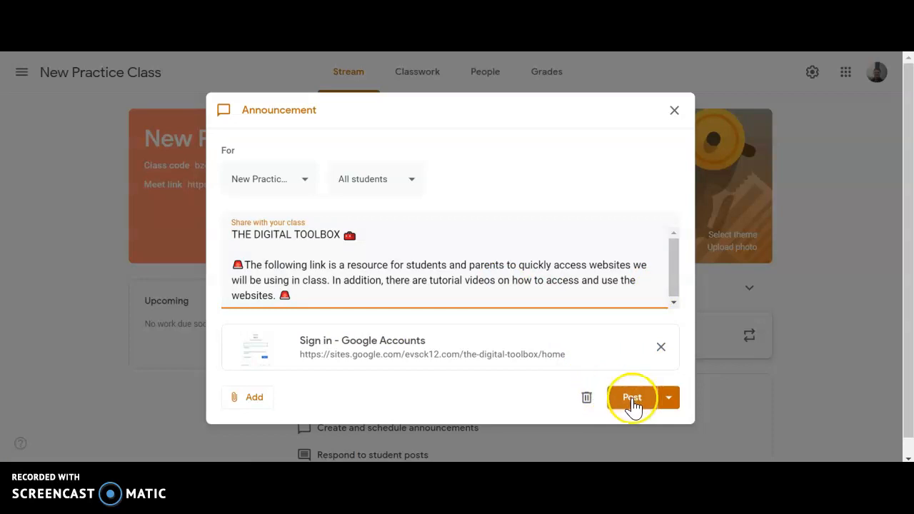
# View the posting options for the reused announcement and discard its draft.
pyautogui.click(675, 397)
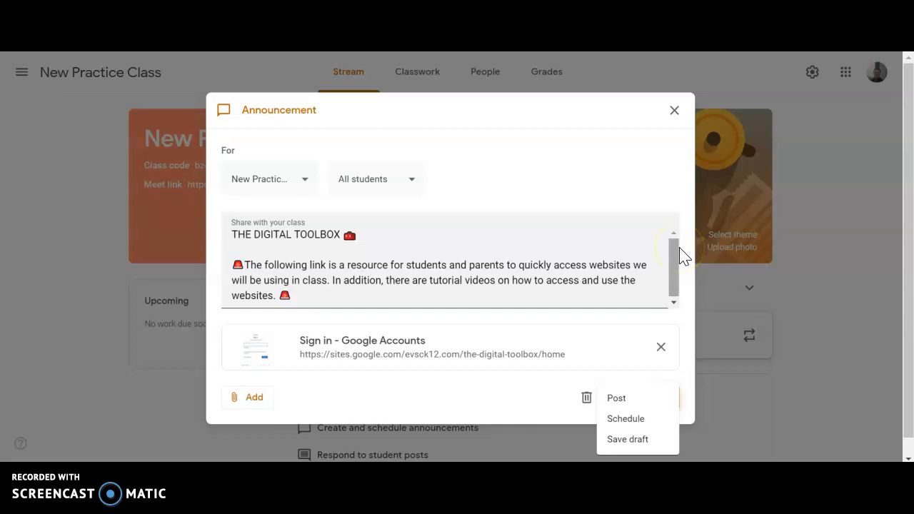
pyautogui.click(624, 188)
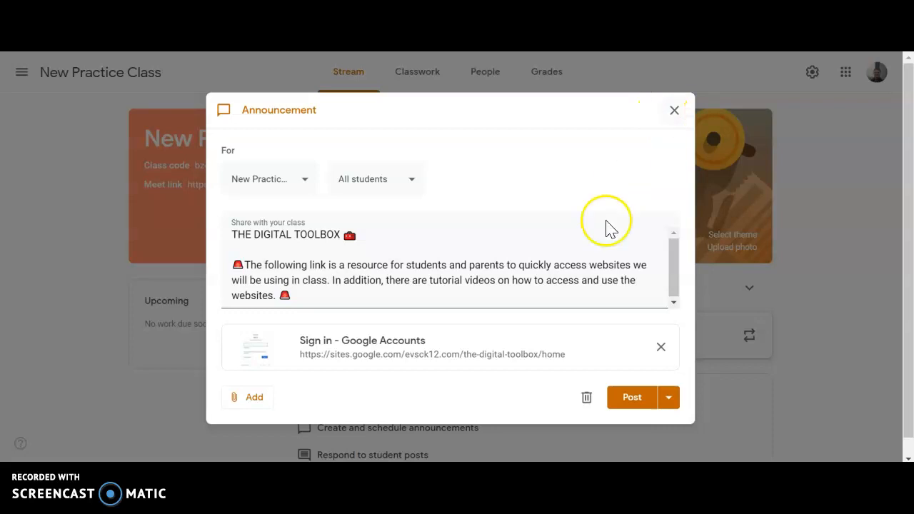
pyautogui.click(585, 395)
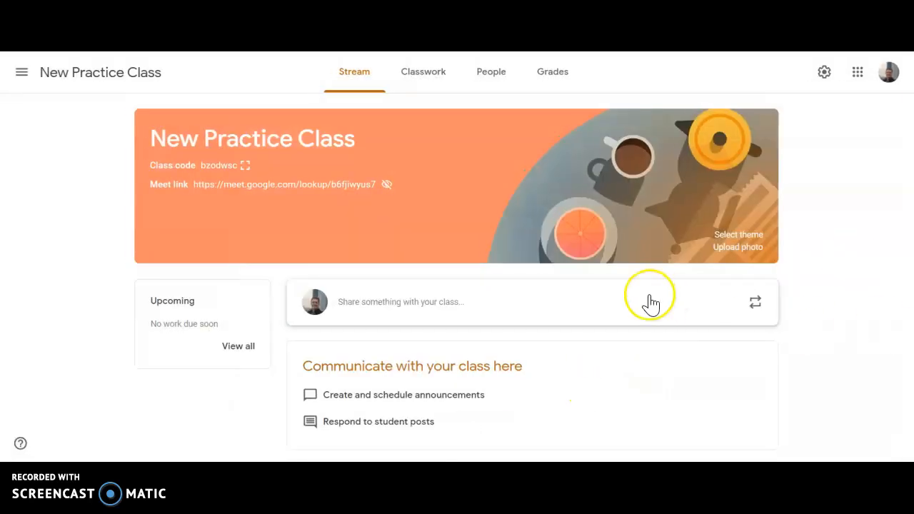
# Start a new announcement in the class stream.
pyautogui.click(424, 312)
pyautogui.scroll(-2, 494, 302)
# Add the first four other classes, from LITERATURE 8 to the second LITERATURE 7, to the announcement's recipients.
pyautogui.click(357, 216)
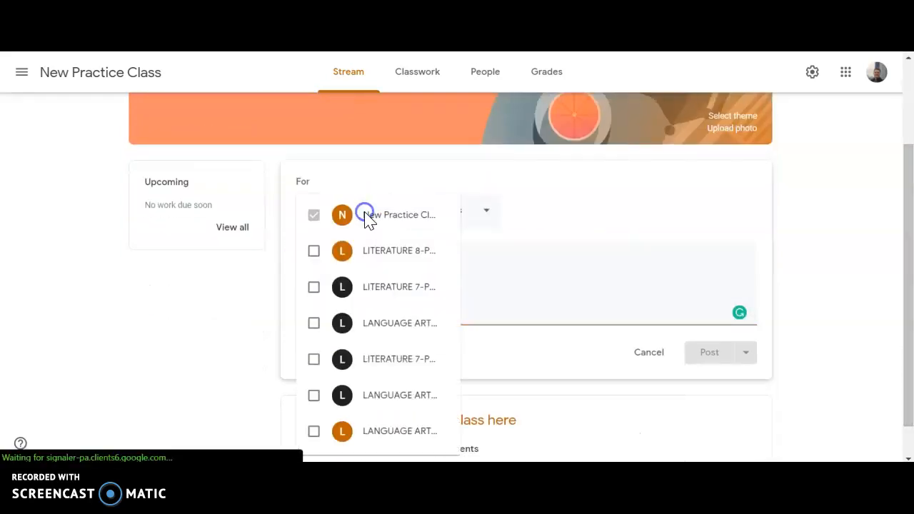
pyautogui.click(313, 250)
pyautogui.click(313, 288)
pyautogui.click(314, 324)
pyautogui.click(312, 359)
pyautogui.click(313, 318)
pyautogui.click(312, 370)
pyautogui.click(312, 370)
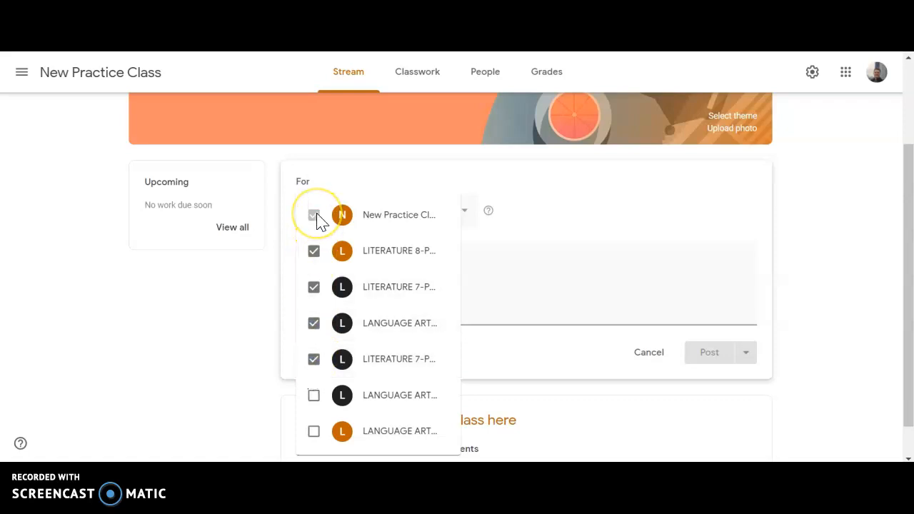
# Remove the four additional classes from the announcement, leaving only New Practice Class as its recipient.
pyautogui.click(312, 359)
pyautogui.click(312, 323)
pyautogui.click(312, 291)
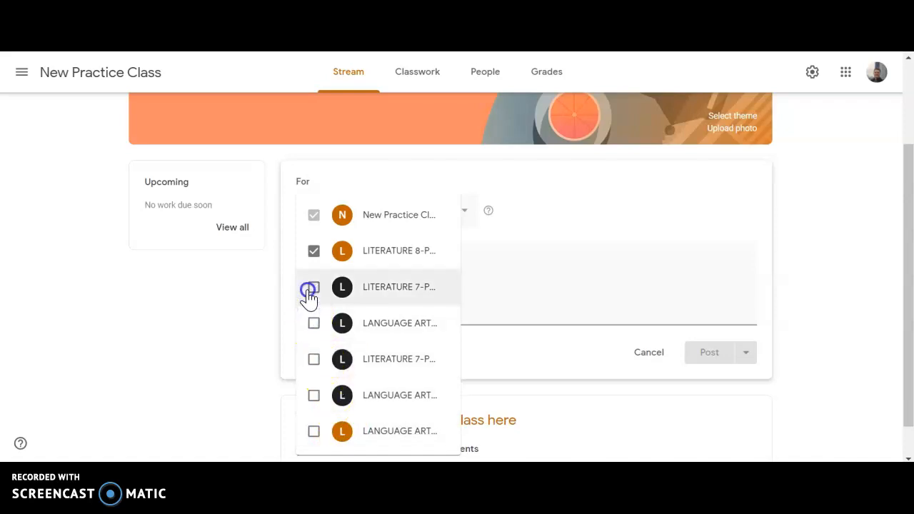
pyautogui.click(311, 251)
pyautogui.click(577, 273)
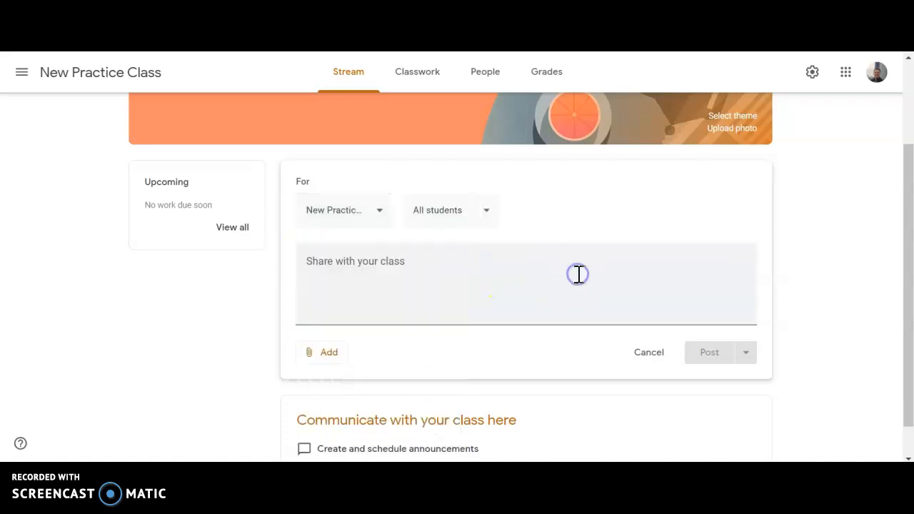
# Check the announcement's student choices, keep All students, and write "Please read this document before coming to class.".
pyautogui.click(466, 217)
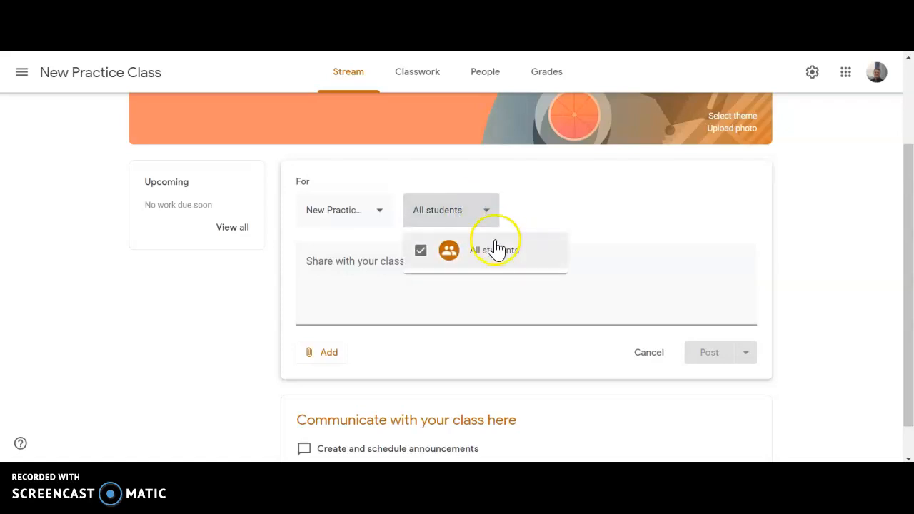
pyautogui.click(452, 296)
pyautogui.click(394, 279)
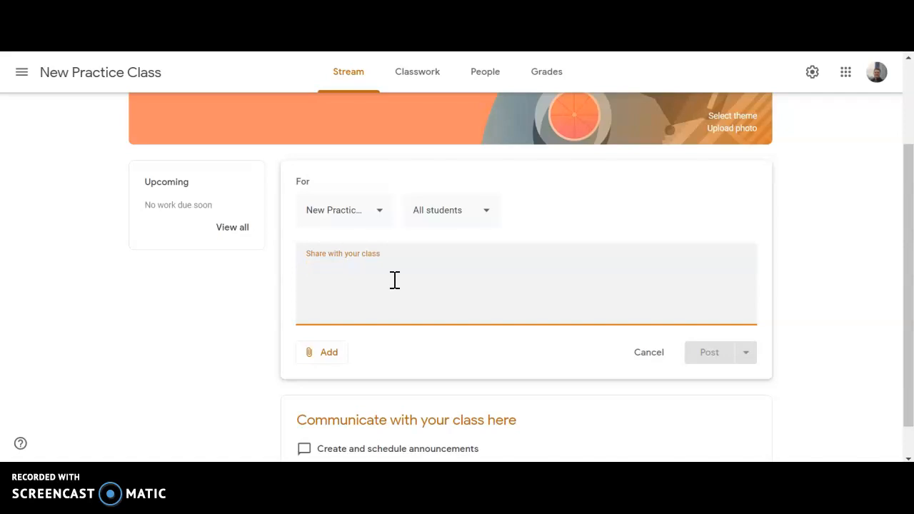
pyautogui.write('P')
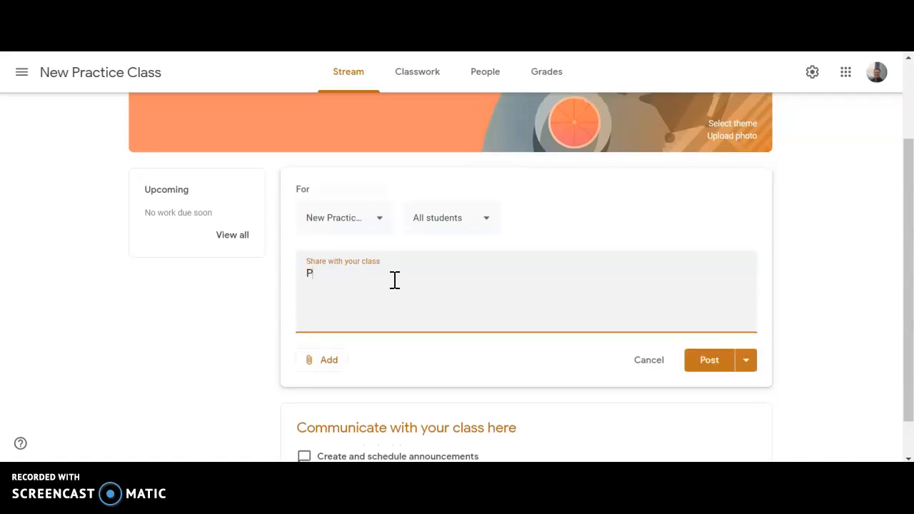
pyautogui.write('lease re')
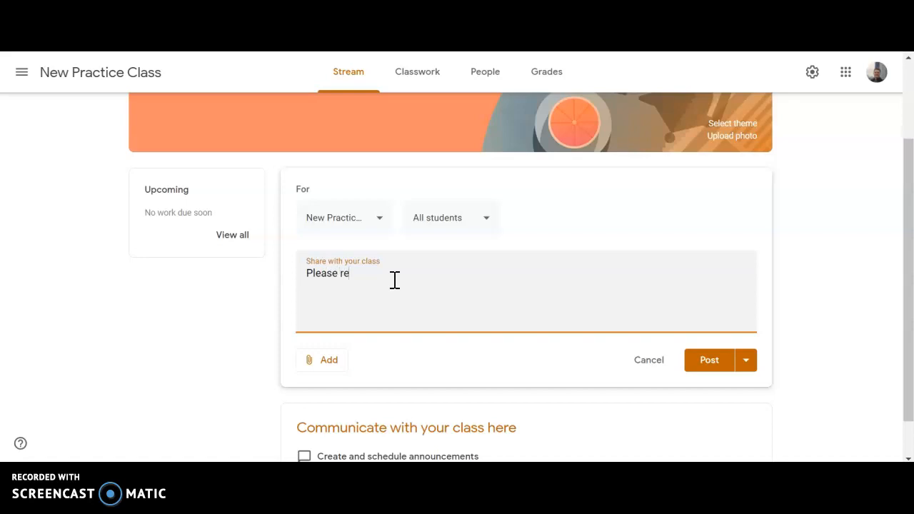
pyautogui.write('ad this document before coming to class.')
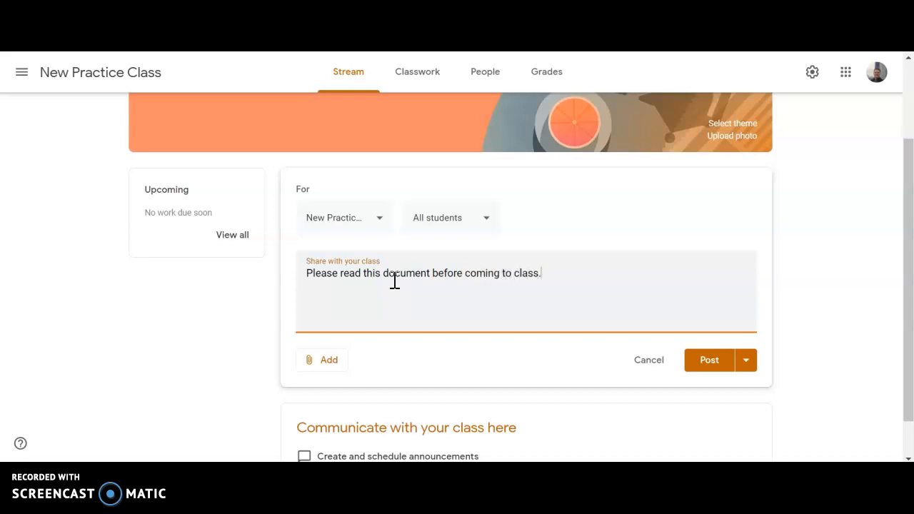
# Attach the Expectations Go Home Letter Word document from the recent Google Drive files to the announcement.
pyautogui.click(340, 361)
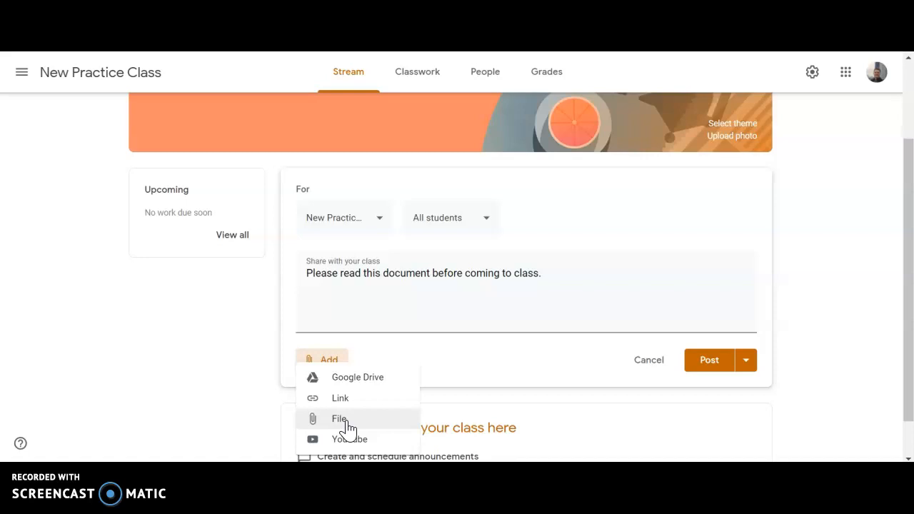
pyautogui.click(340, 383)
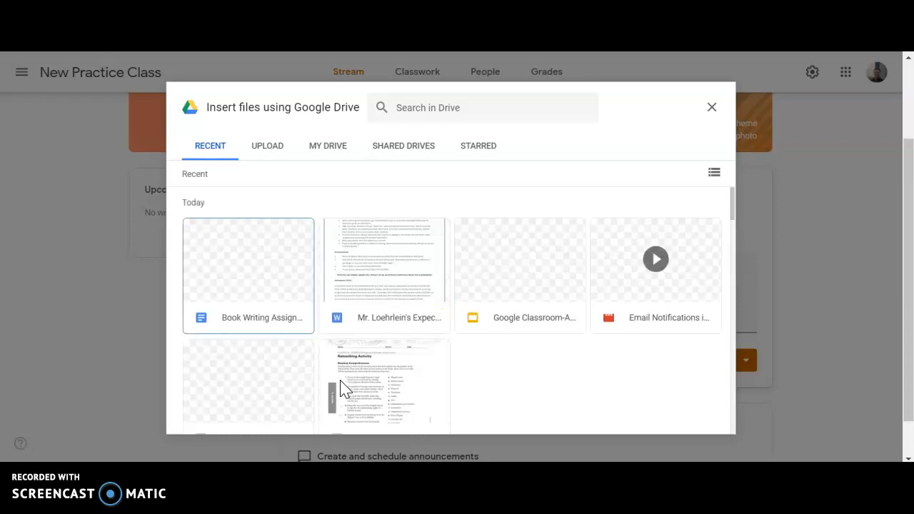
pyautogui.click(214, 147)
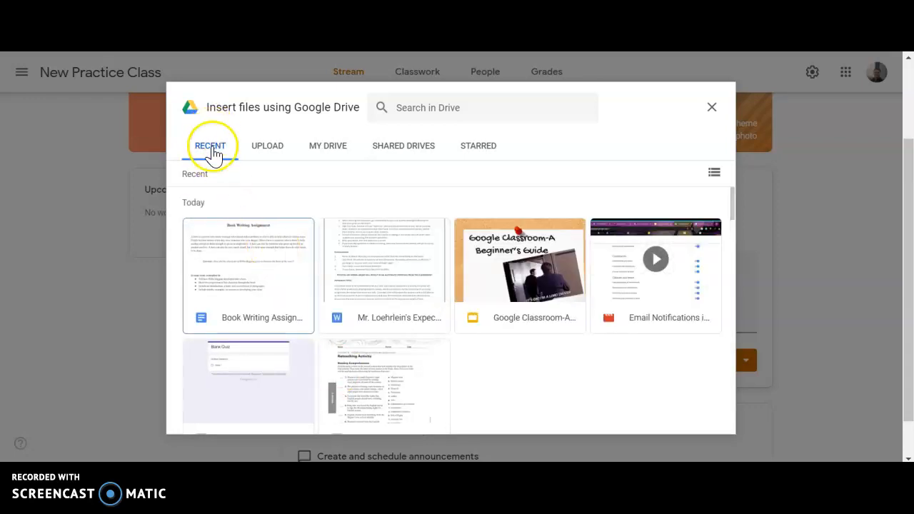
pyautogui.click(266, 155)
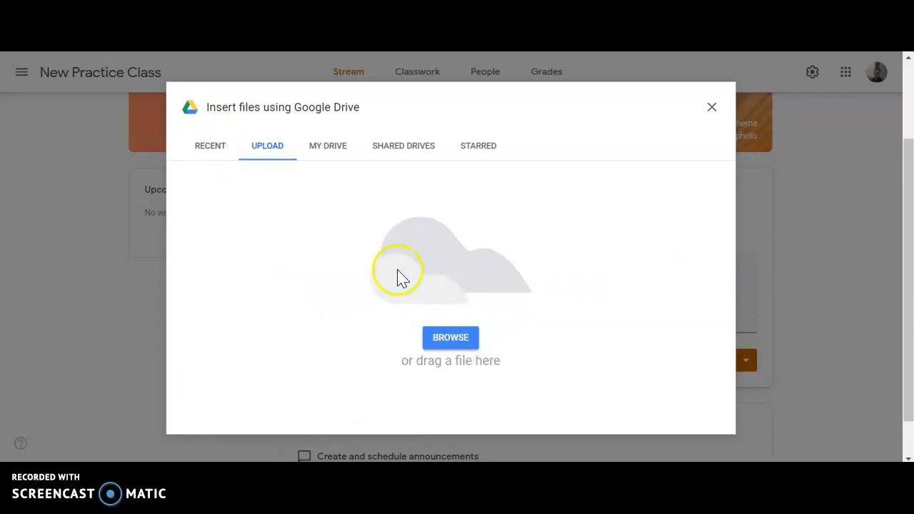
pyautogui.click(337, 154)
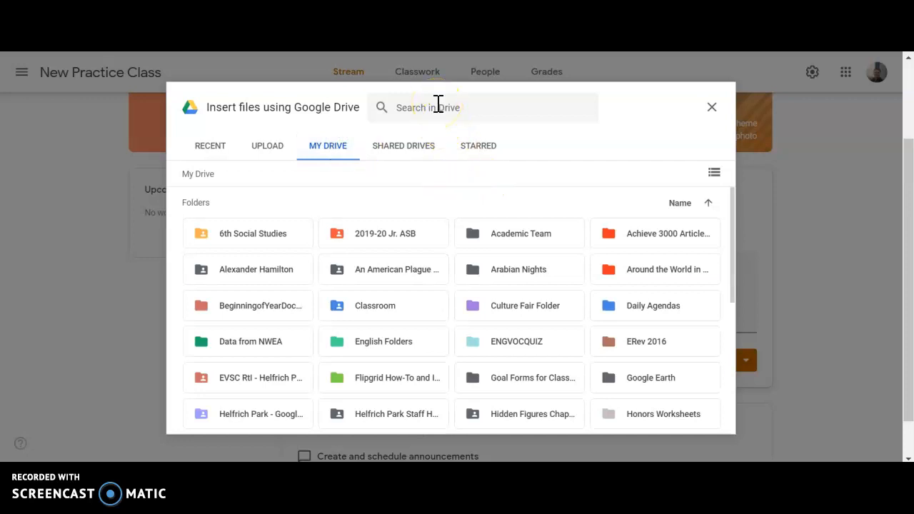
pyautogui.click(220, 148)
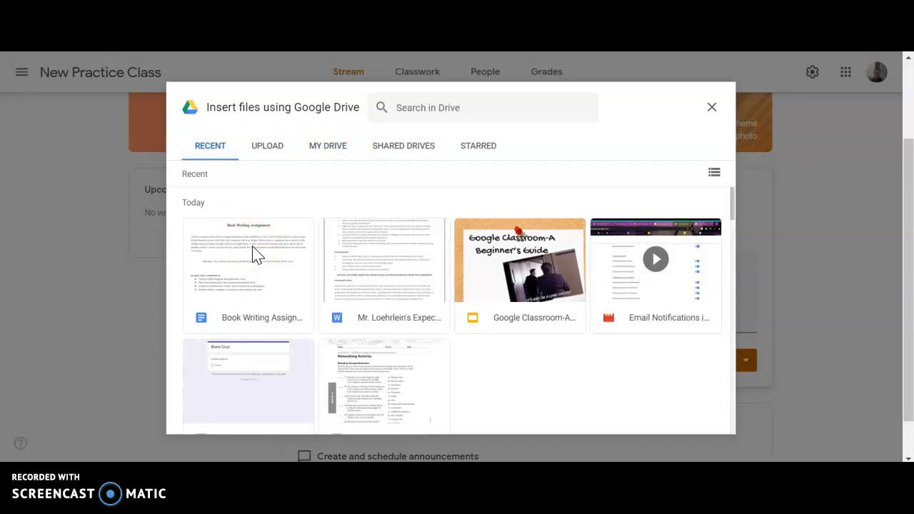
pyautogui.doubleClick(361, 258)
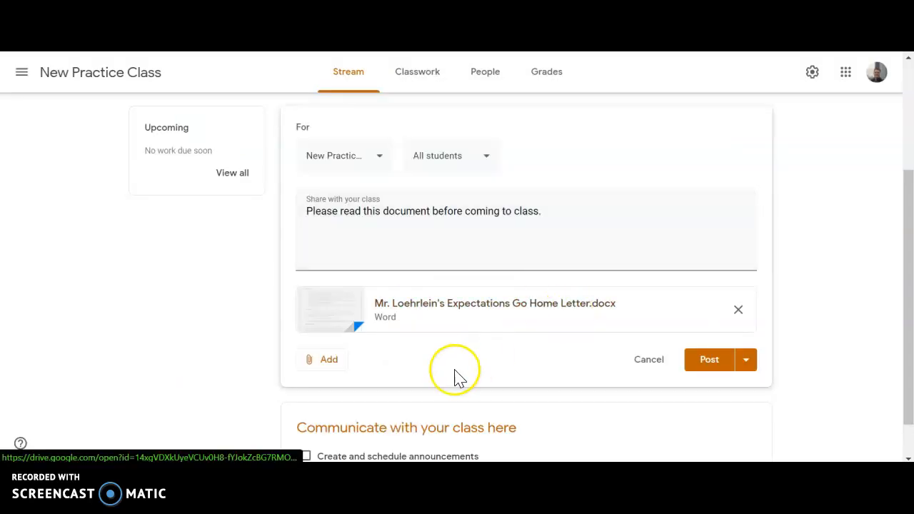
# Examine the other attachment types available for the announcement, such as link, file and YouTube.
pyautogui.click(332, 366)
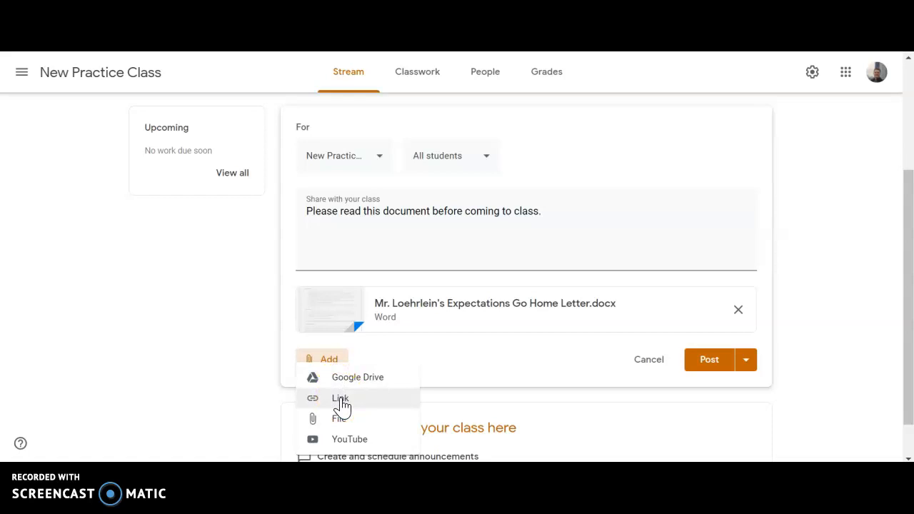
pyautogui.click(371, 436)
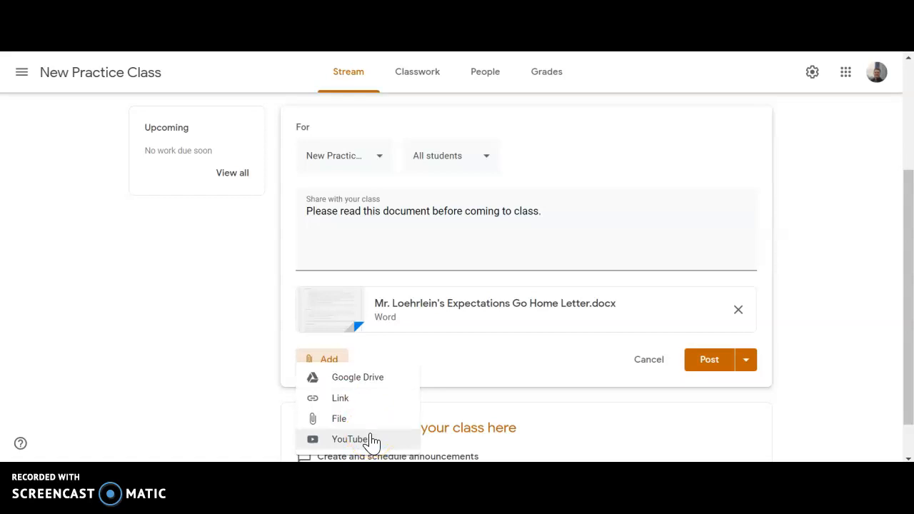
pyautogui.click(563, 362)
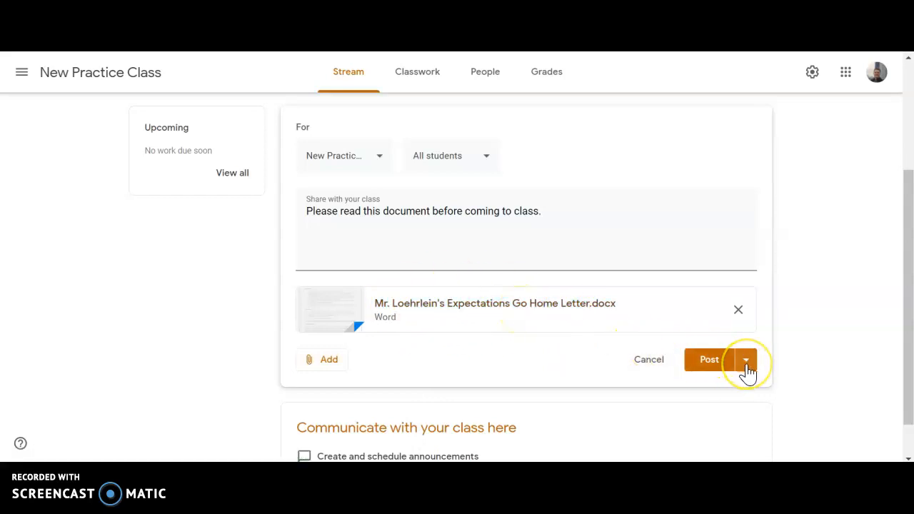
# Try to schedule the announcement for Aug 14, 2020 at 10:00 AM.
pyautogui.click(716, 372)
pyautogui.click(745, 368)
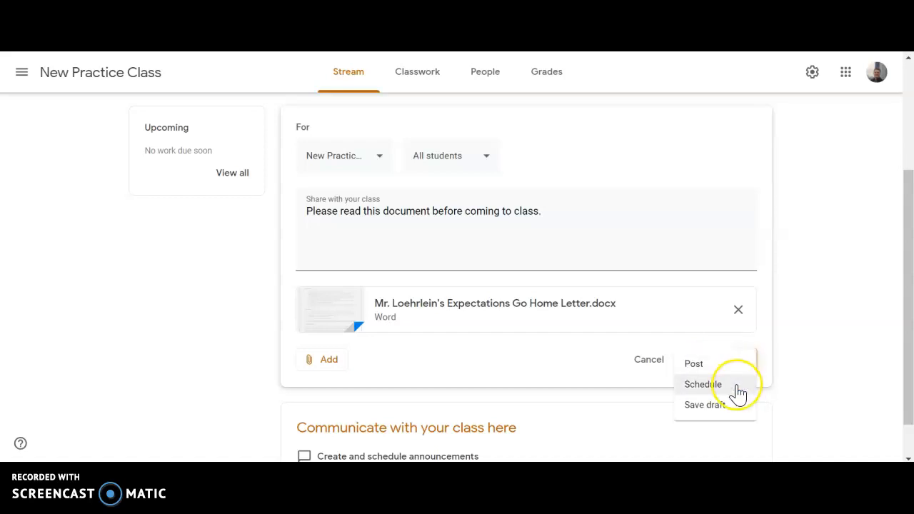
pyautogui.click(738, 392)
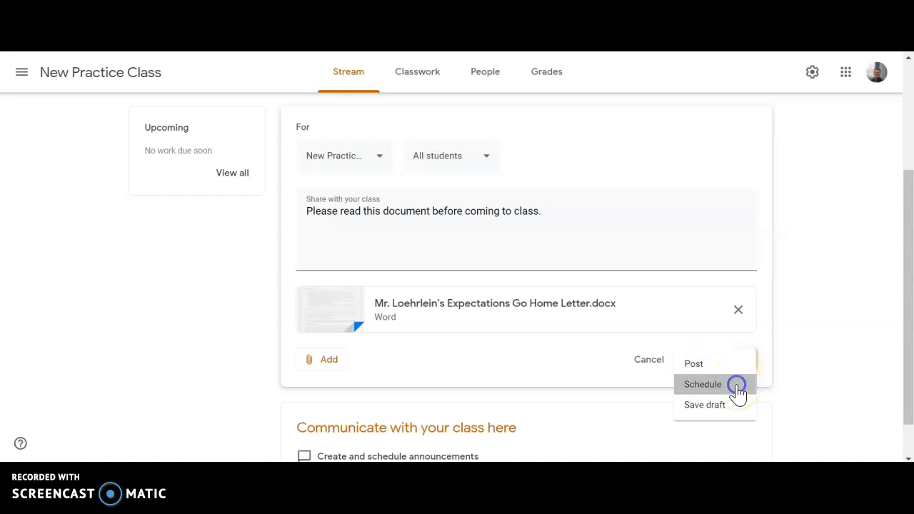
pyautogui.click(476, 251)
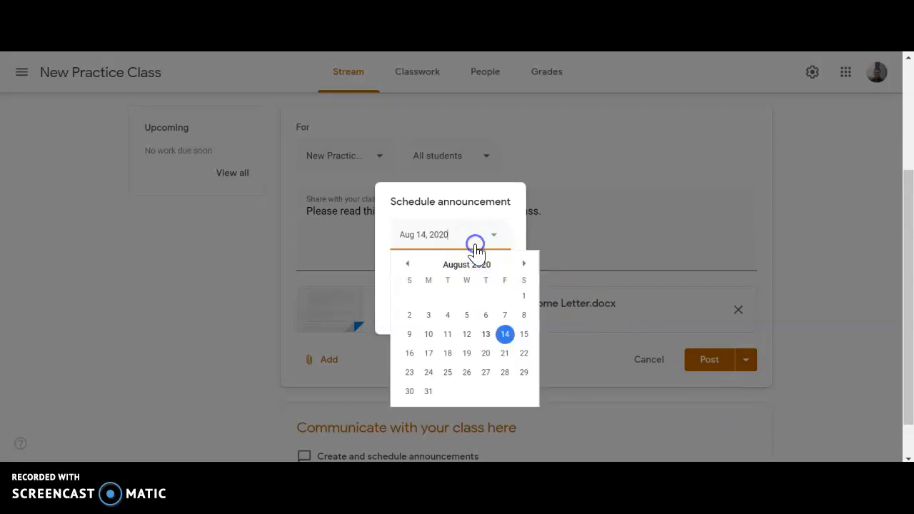
pyautogui.click(492, 197)
pyautogui.click(430, 281)
pyautogui.click(410, 273)
pyautogui.press('BackSpace')
pyautogui.write('10:00 AM')
pyautogui.click(408, 299)
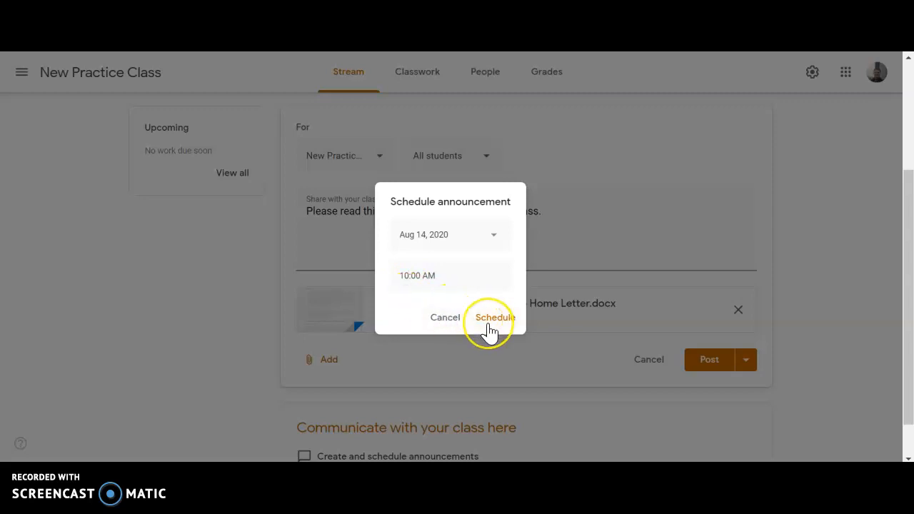
pyautogui.click(450, 320)
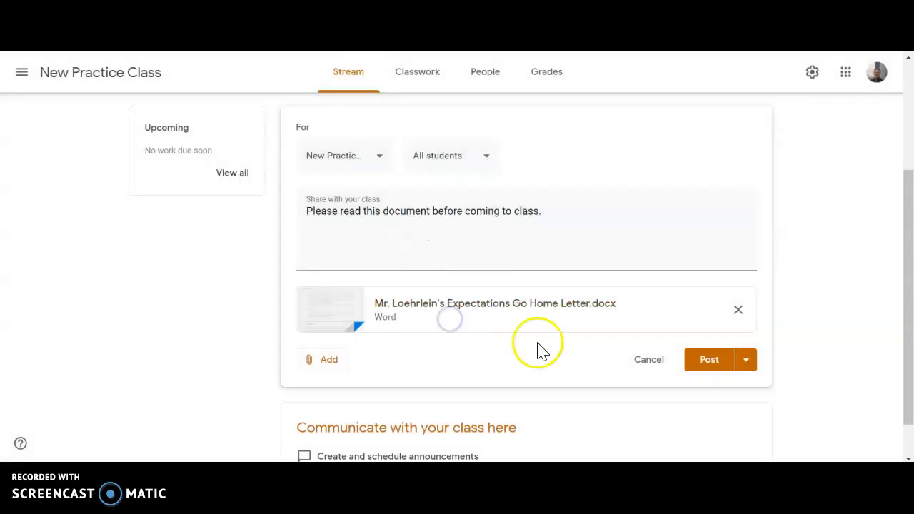
# Check the announcement's publishing options, post it immediately, and view it in the New Practice Class stream.
pyautogui.click(749, 364)
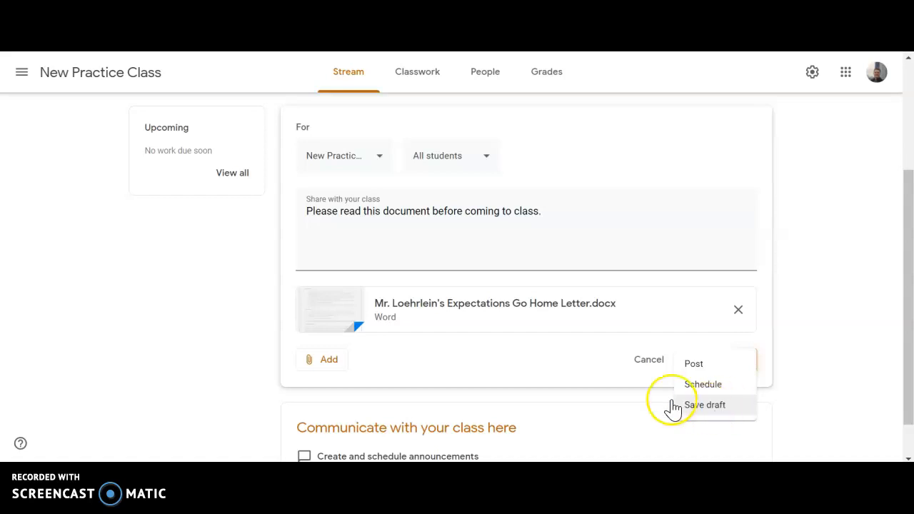
pyautogui.click(598, 383)
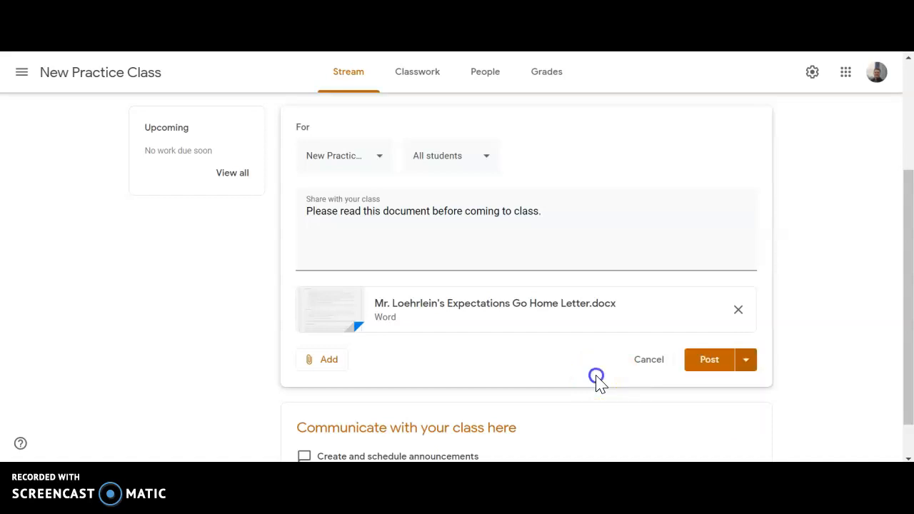
pyautogui.click(729, 362)
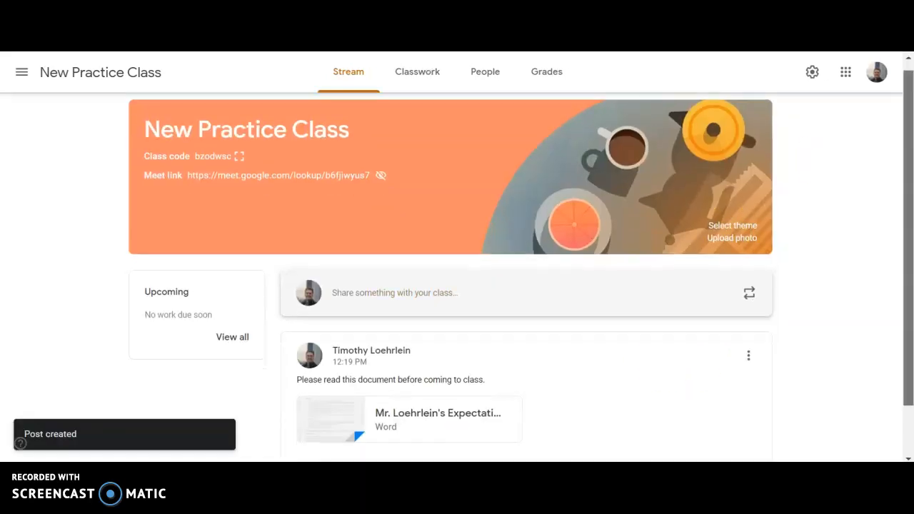
pyautogui.scroll(-1, 450, 285)
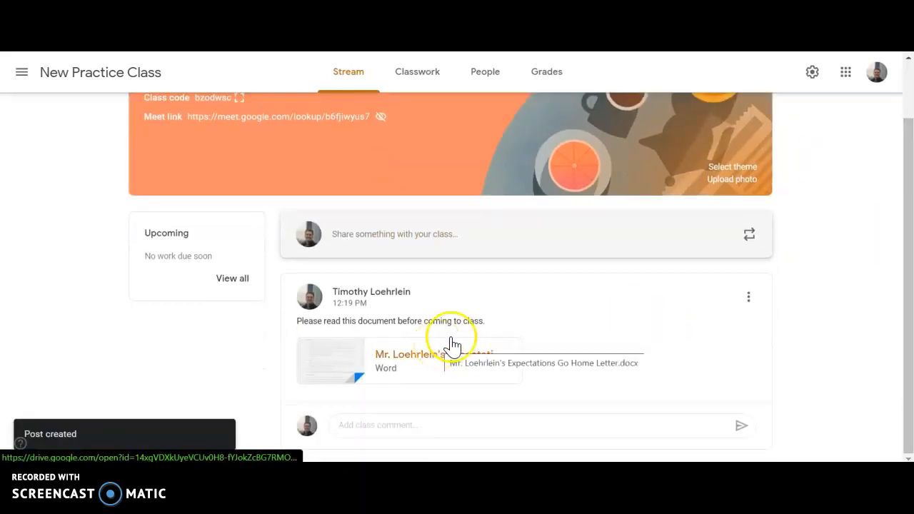
pyautogui.click(170, 194)
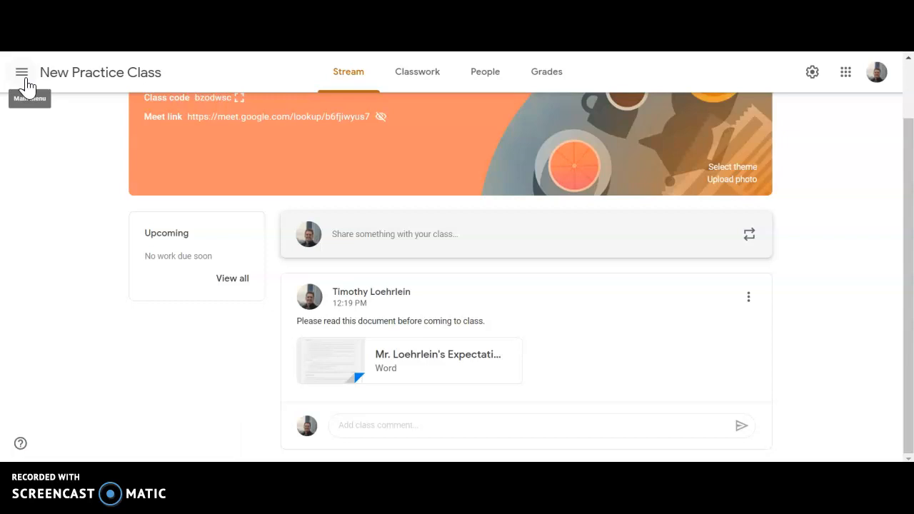
# Open the LITERATURE 8-Period 1 class and move THE DAILY AGENDA post to the top of its stream.
pyautogui.click(25, 85)
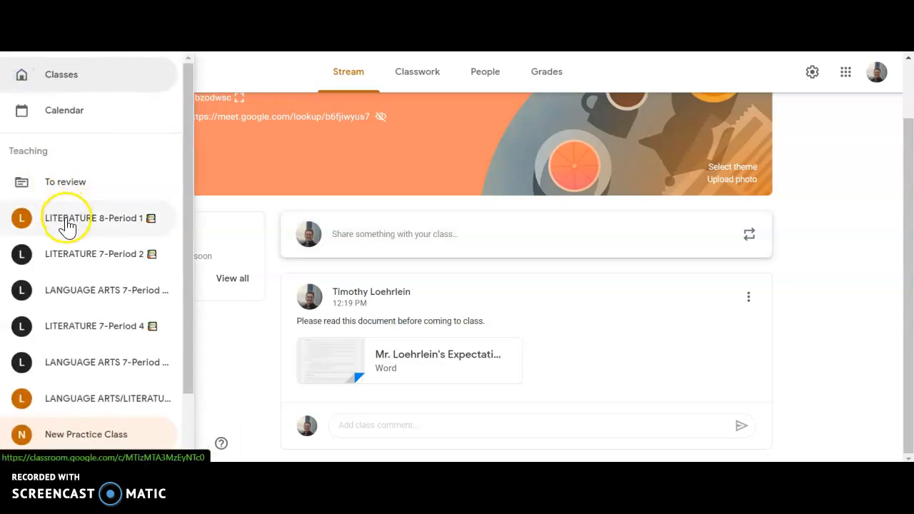
pyautogui.click(66, 224)
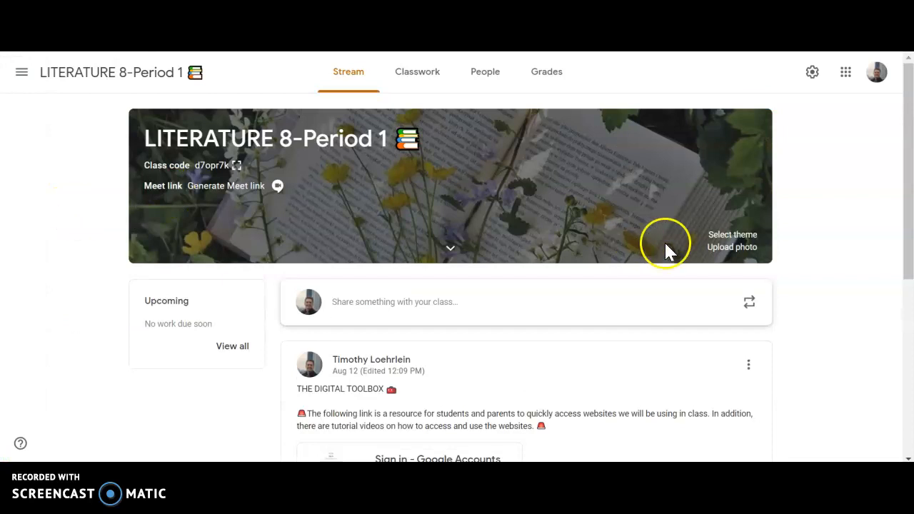
pyautogui.scroll(-1, 908, 185)
pyautogui.scroll(-4, 908, 186)
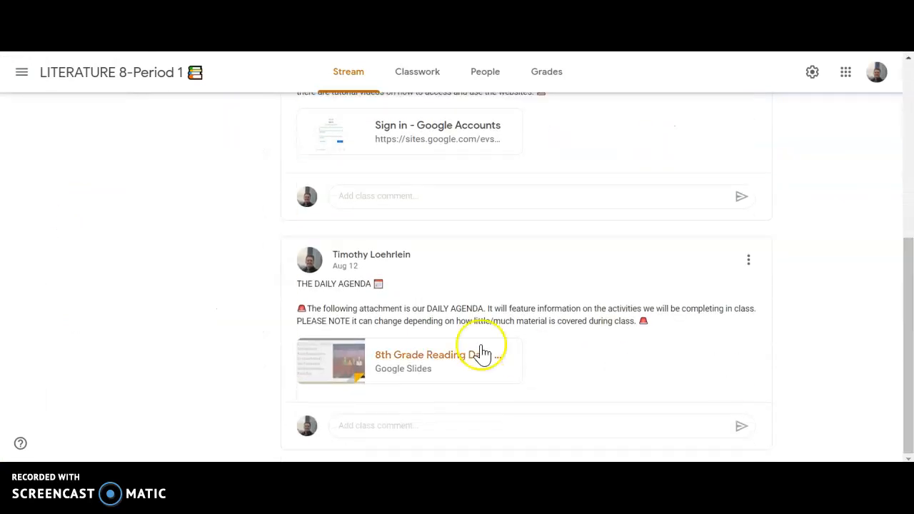
pyautogui.scroll(3, 565, 275)
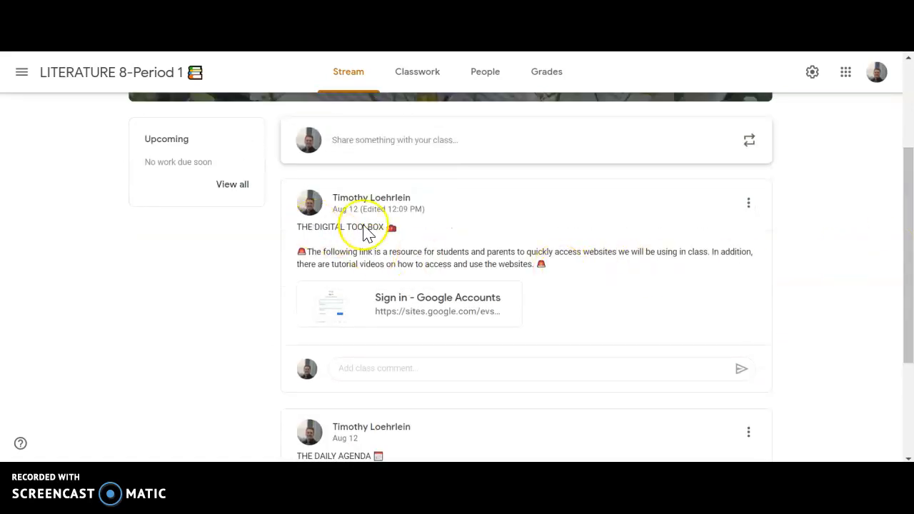
pyautogui.scroll(-3, 642, 243)
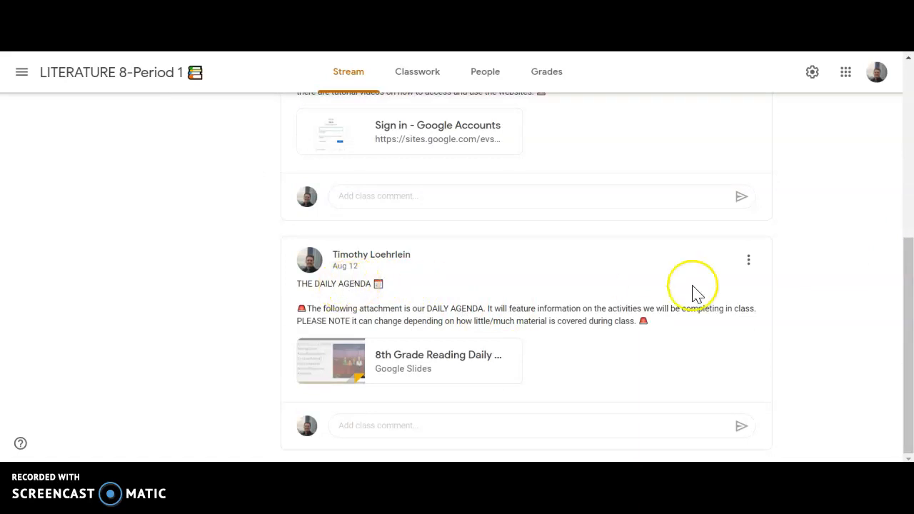
pyautogui.moveTo(908, 315)
pyautogui.mouseDown()
pyautogui.moveTo(902, 187)
pyautogui.moveTo(911, 315)
pyautogui.mouseUp()
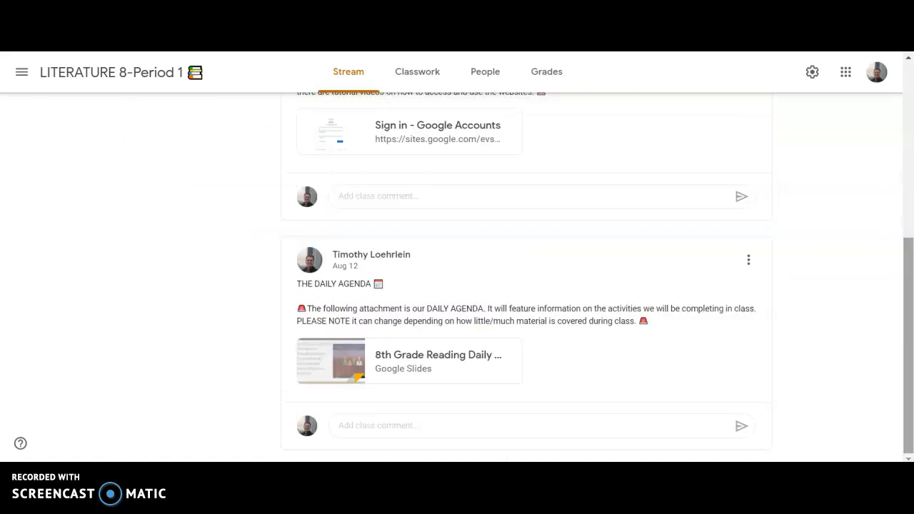
pyautogui.click(748, 265)
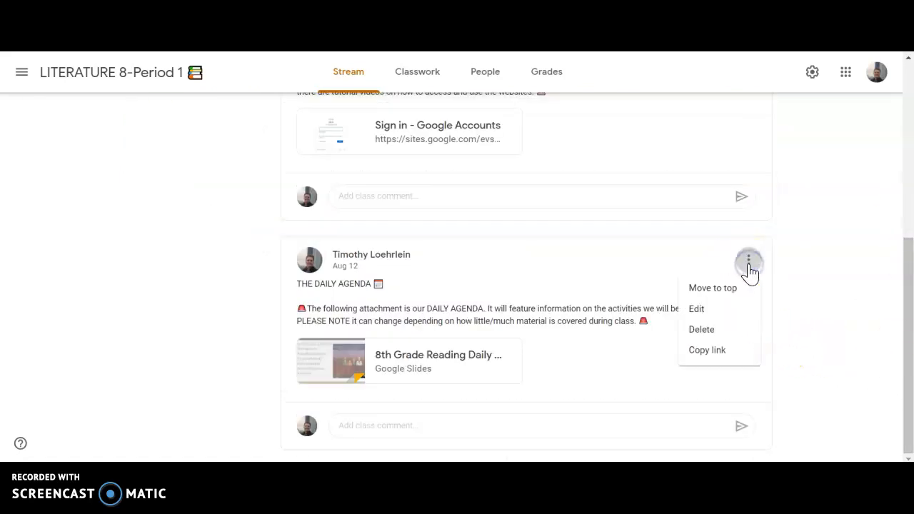
pyautogui.click(739, 289)
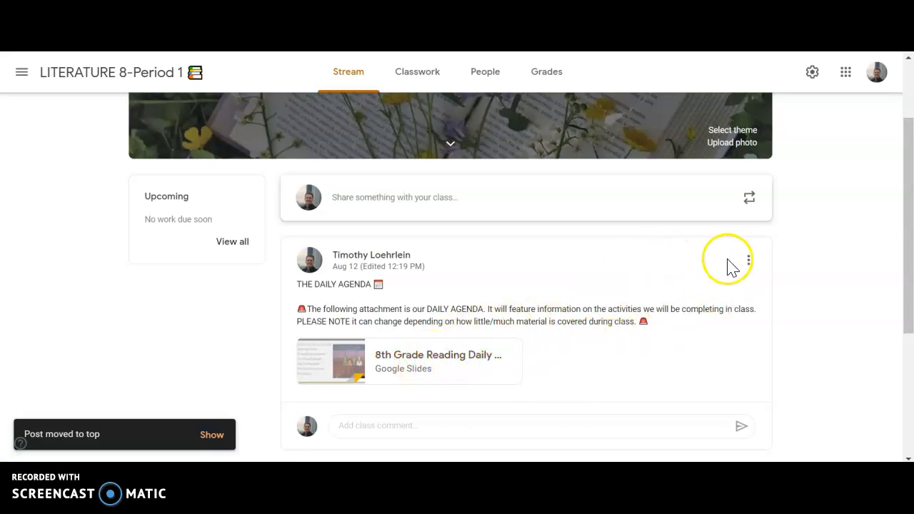
# Open THE DAILY AGENDA announcement for editing, save it, and copy the post's link.
pyautogui.click(750, 263)
pyautogui.click(704, 316)
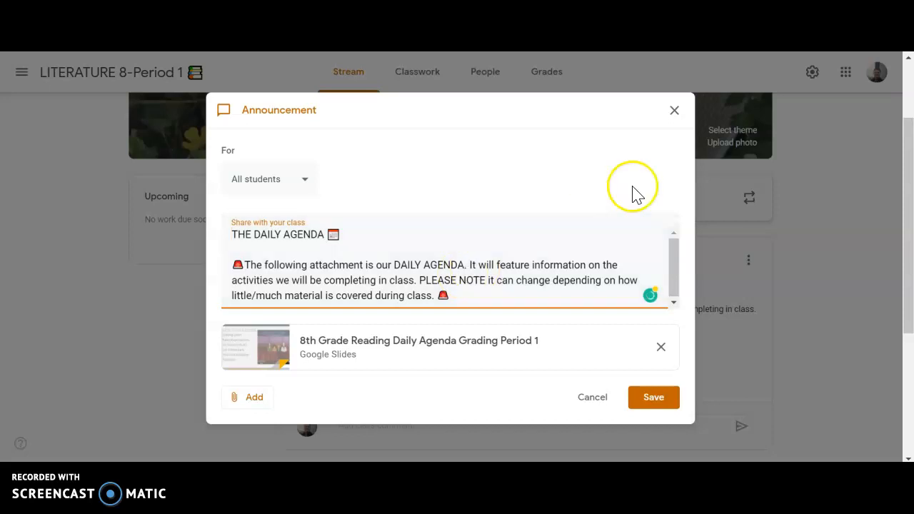
pyautogui.click(654, 394)
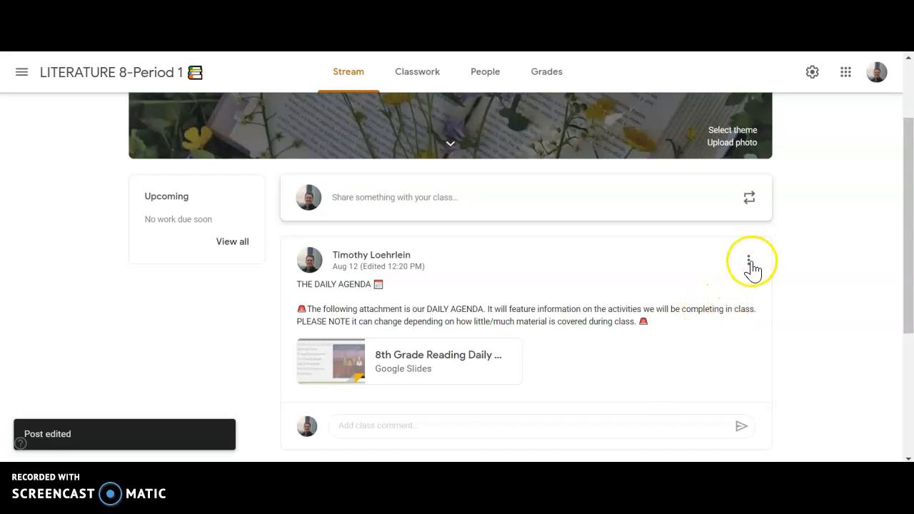
pyautogui.click(751, 259)
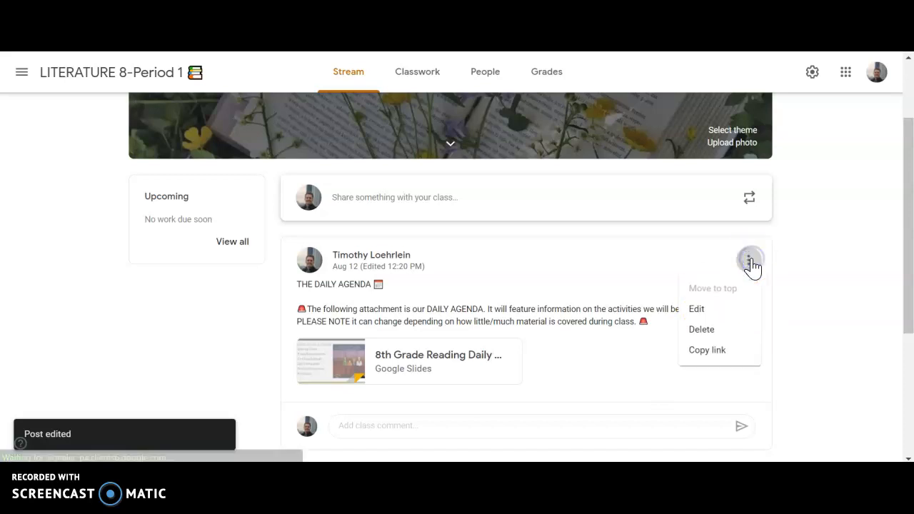
pyautogui.click(710, 360)
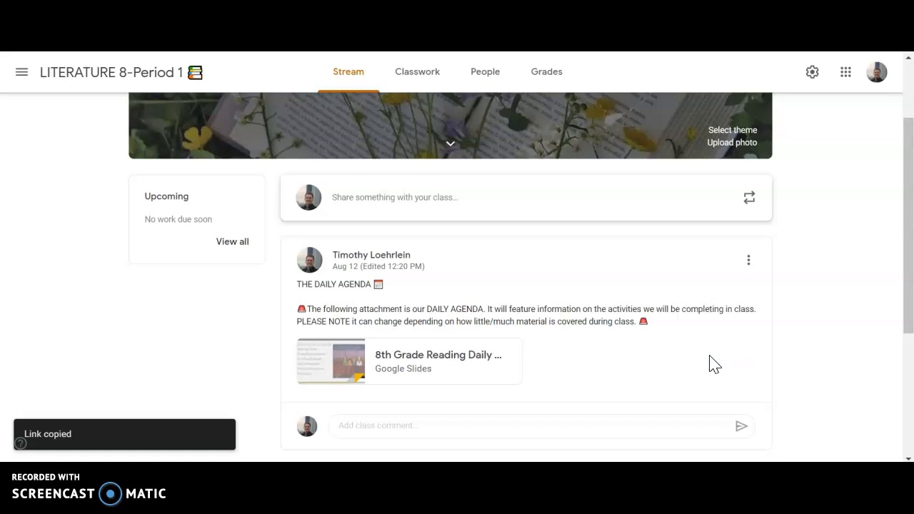